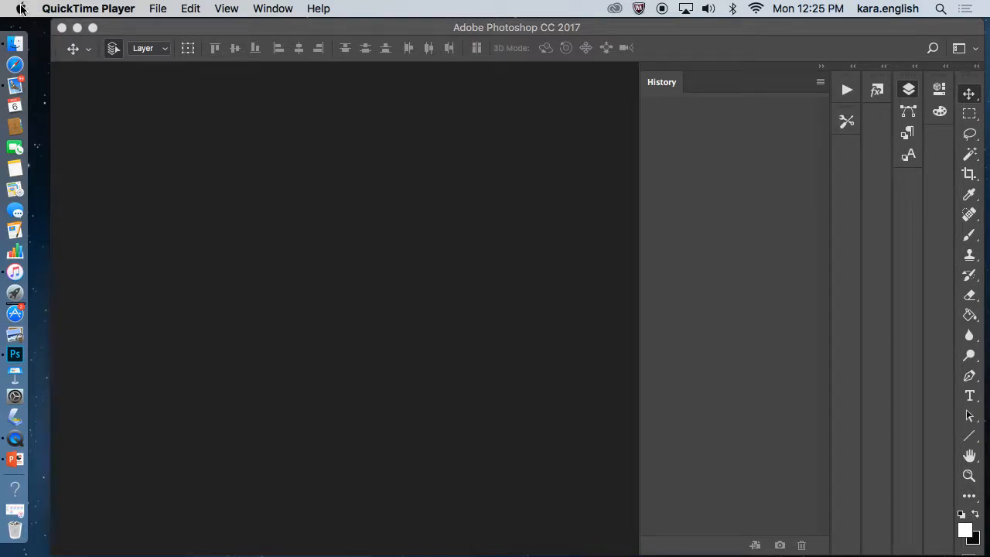
Switch to Photoshop and open Adobe Bridge from it to browse for images.
left_click(60, 14)
left_click(366, 9)
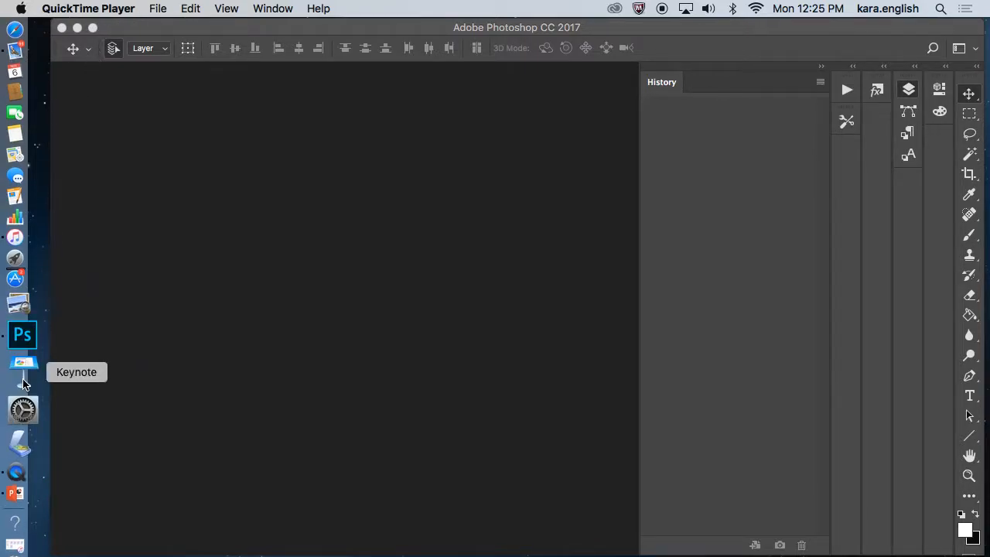
left_click(17, 356)
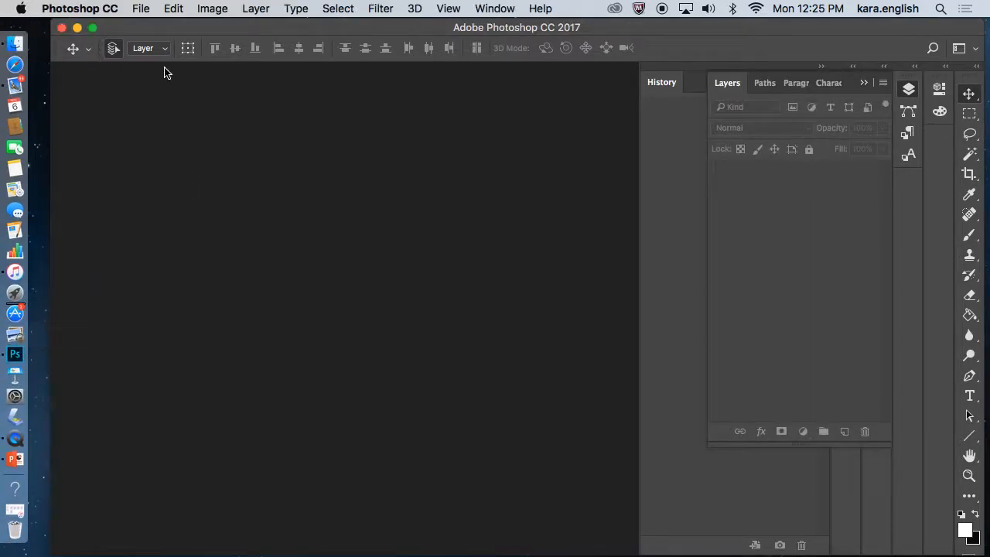
left_click(142, 9)
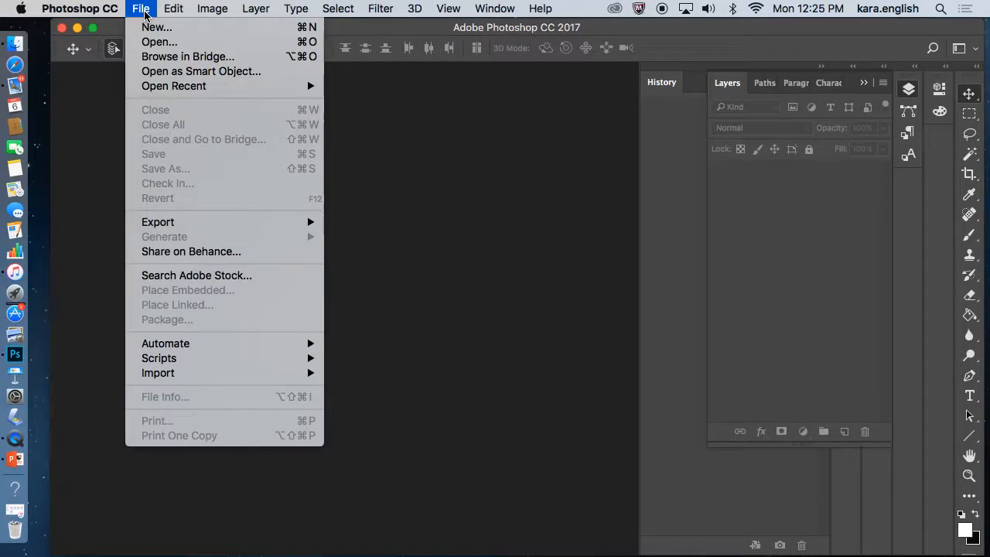
left_click(161, 62)
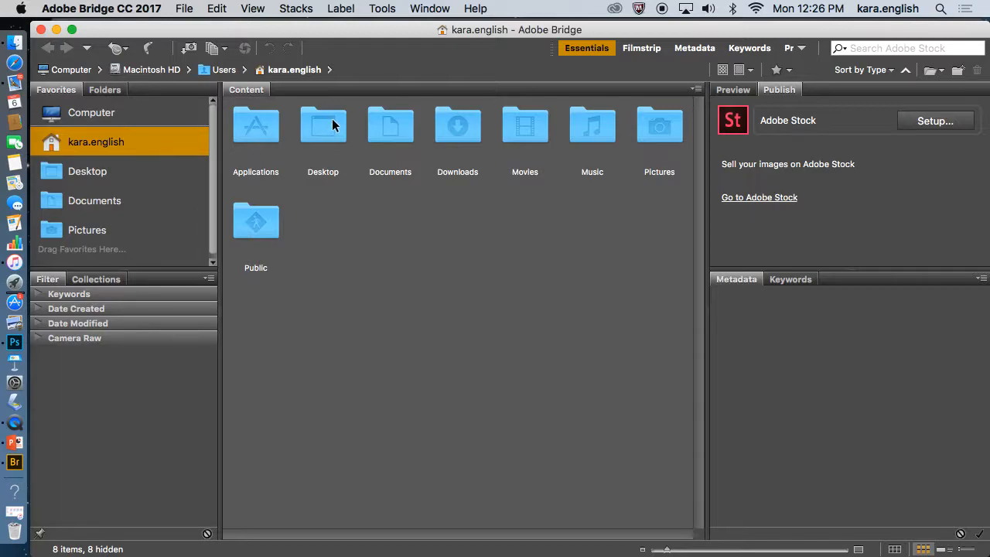
Open the Pictures folder on the My Passport drive in Bridge.
left_click_drag(207, 168, 209, 163)
left_click(106, 122)
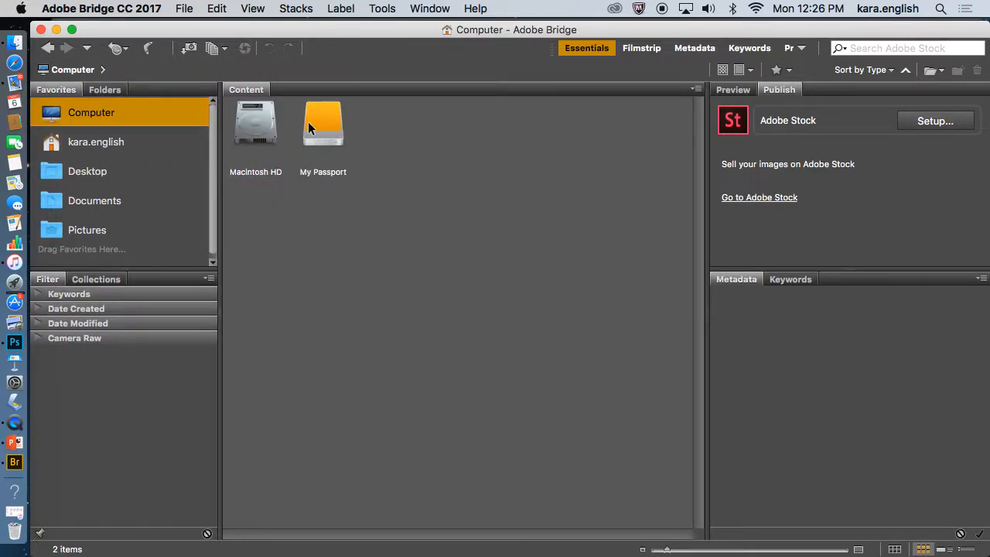
double_click(307, 123)
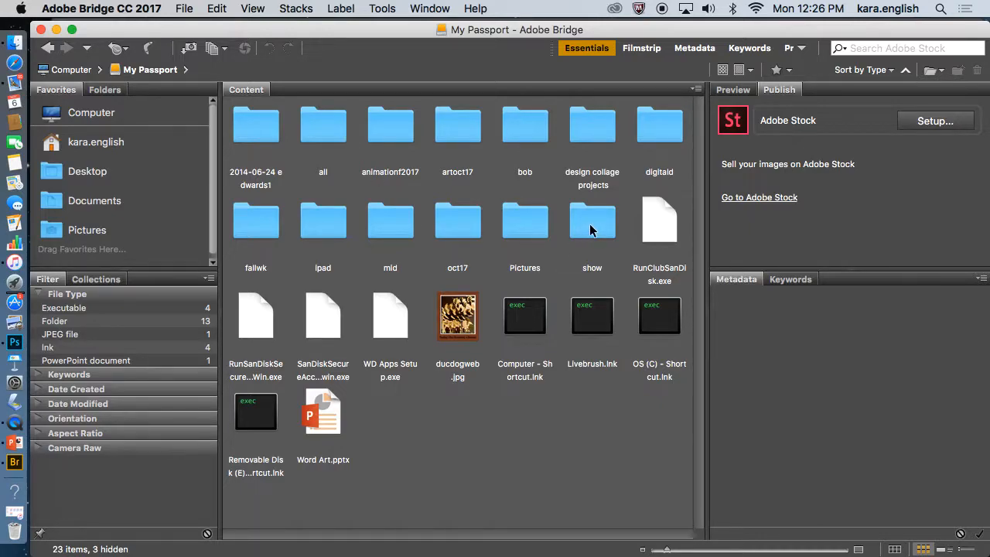
double_click(525, 229)
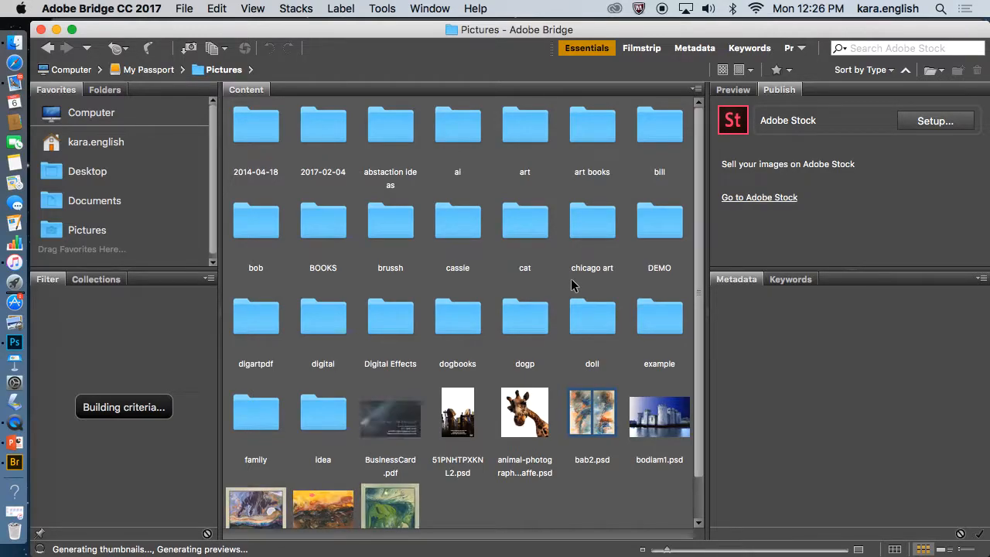
Open the art folder inside Pictures and look through its image thumbnails.
mouse_move(700, 273)
left_mouse_down()
mouse_move(698, 387)
mouse_move(699, 255)
left_mouse_up()
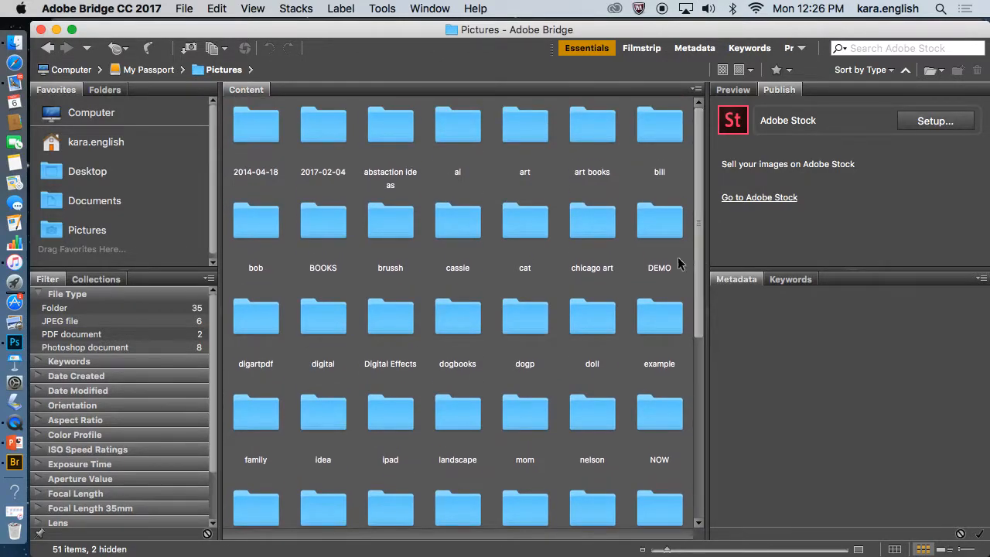
double_click(524, 137)
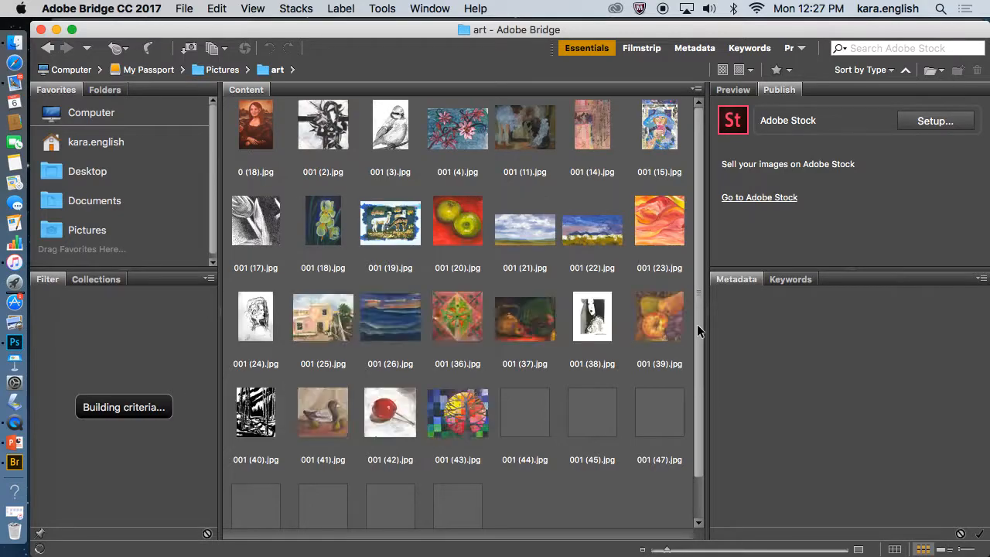
scroll(694, 321, "down", 2)
scroll(697, 291, "up", 2)
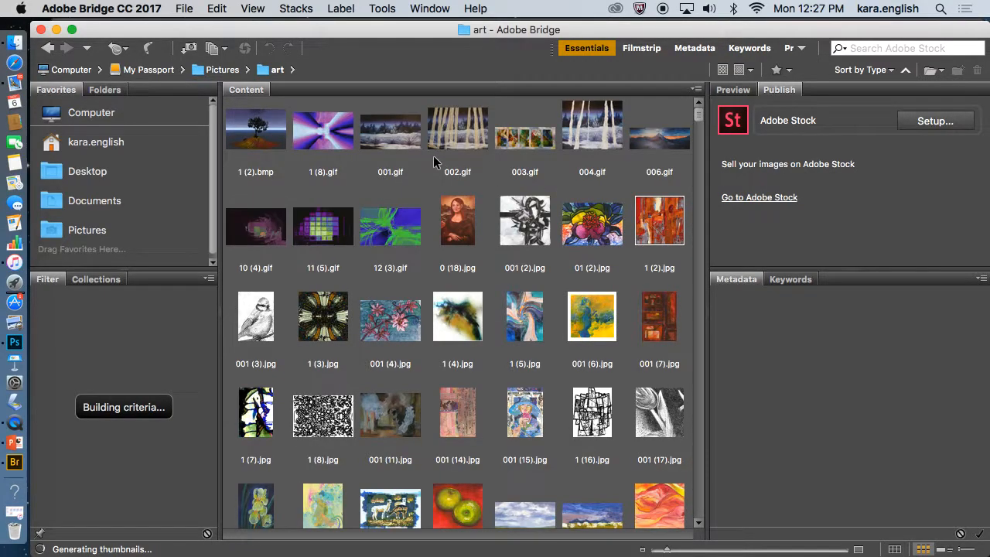
Switch back to Photoshop and start the Contact Sheet II automation.
left_click(11, 345)
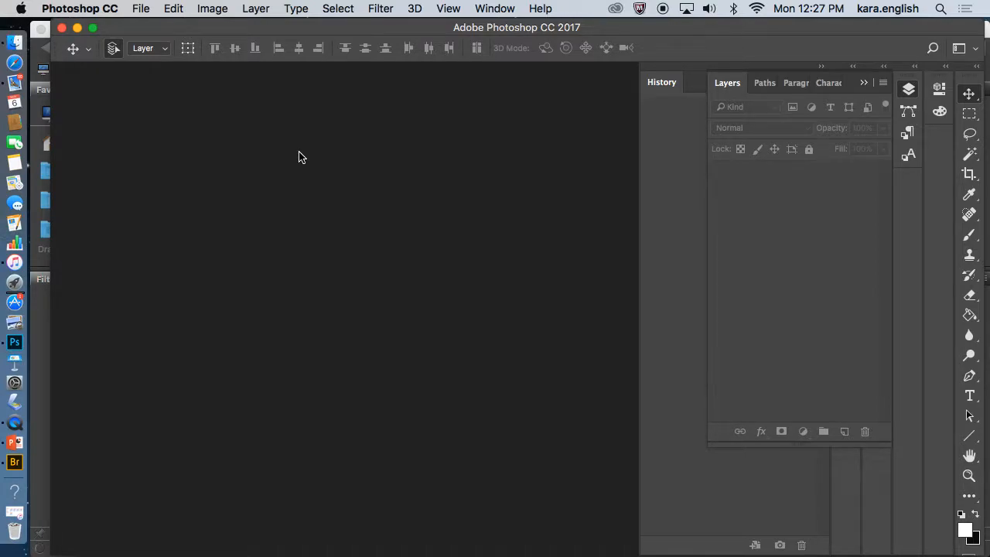
left_click(141, 9)
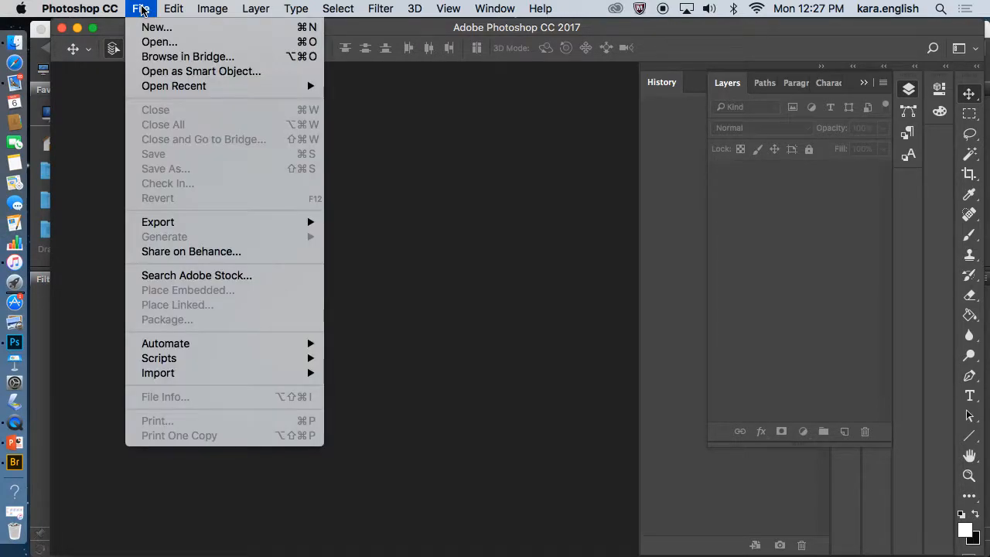
mouse_move(172, 376)
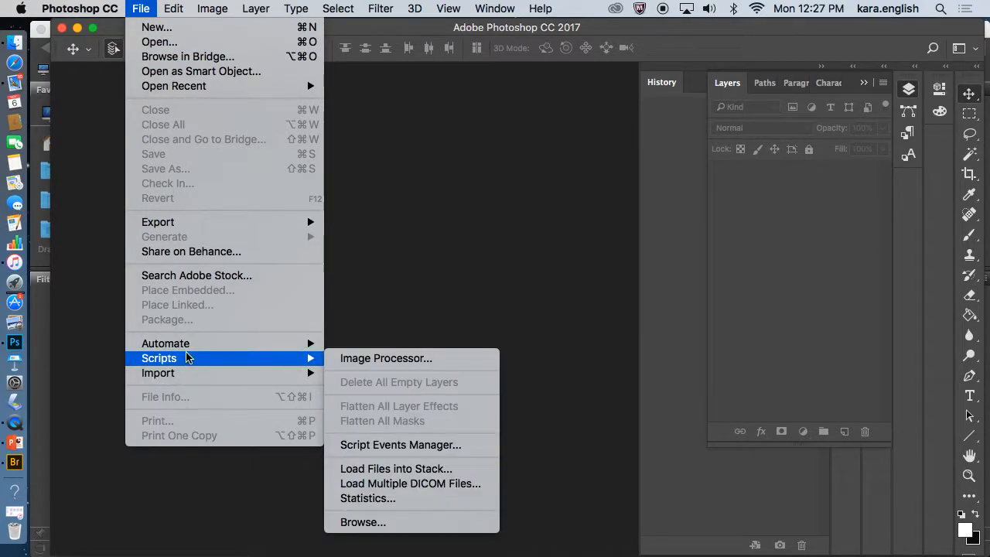
mouse_move(193, 343)
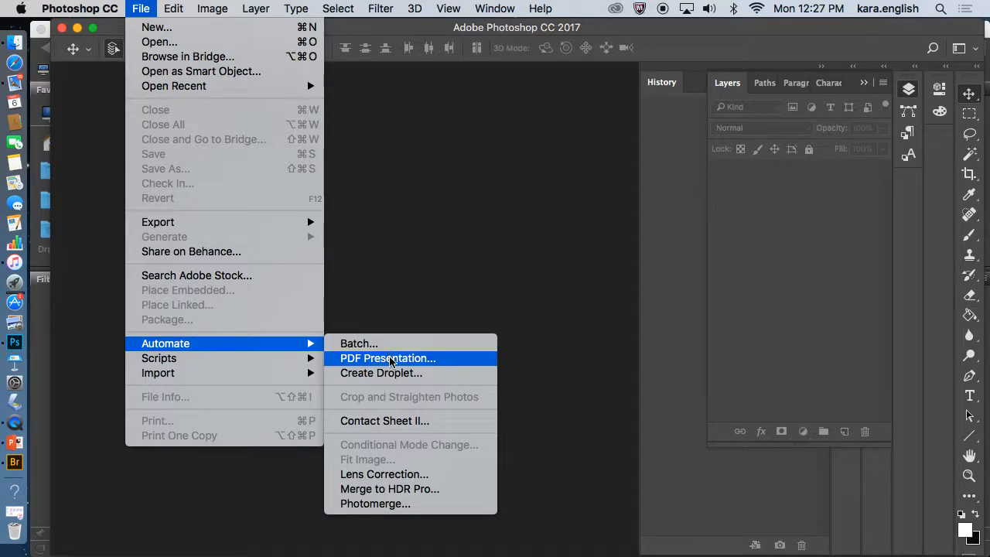
left_click(382, 421)
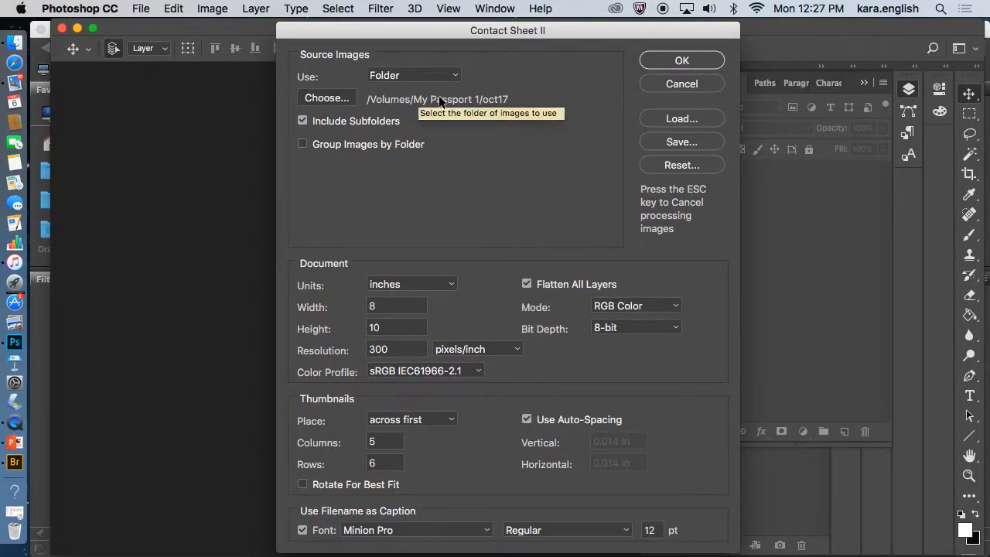
Set the contact sheet's source images to use Files.
left_click(449, 78)
left_click(451, 76)
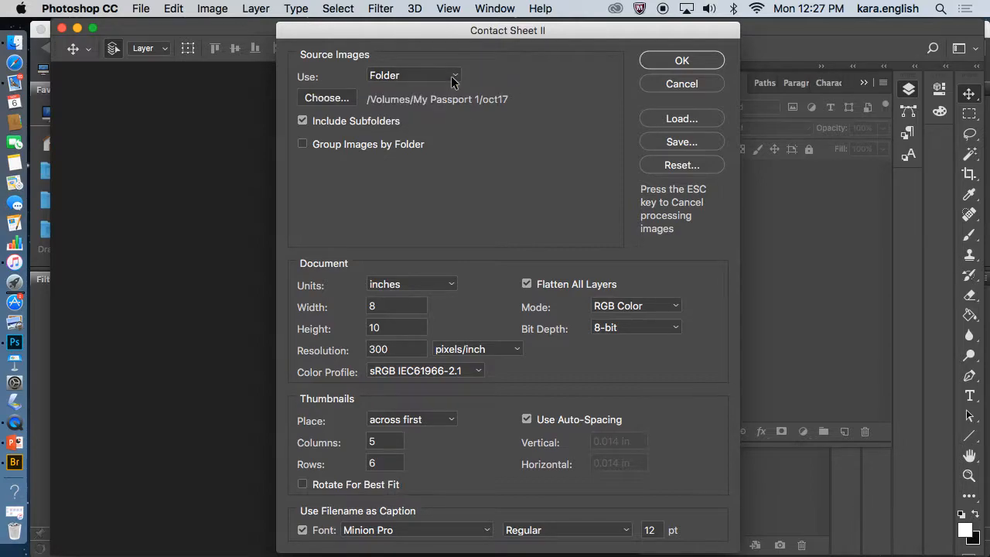
left_click(451, 76)
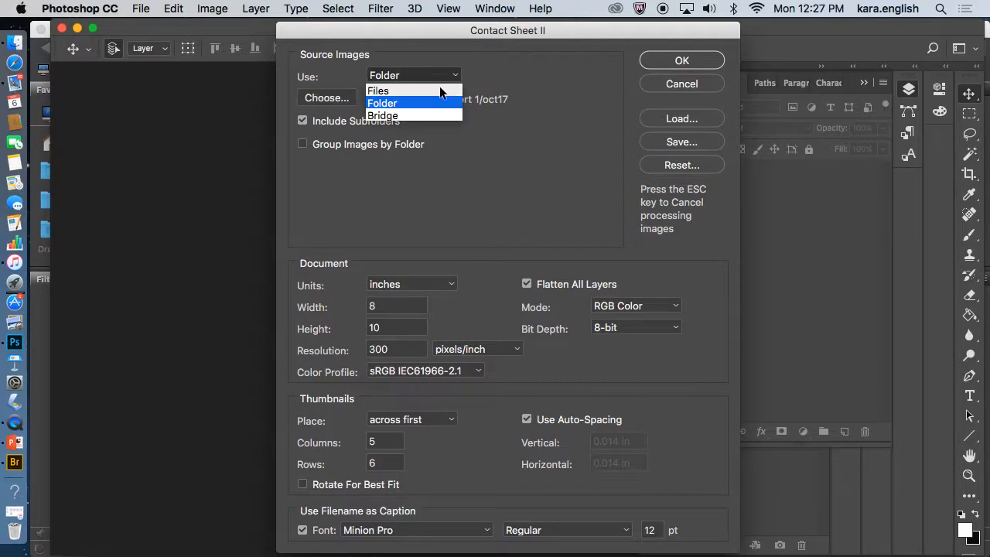
left_click(439, 86)
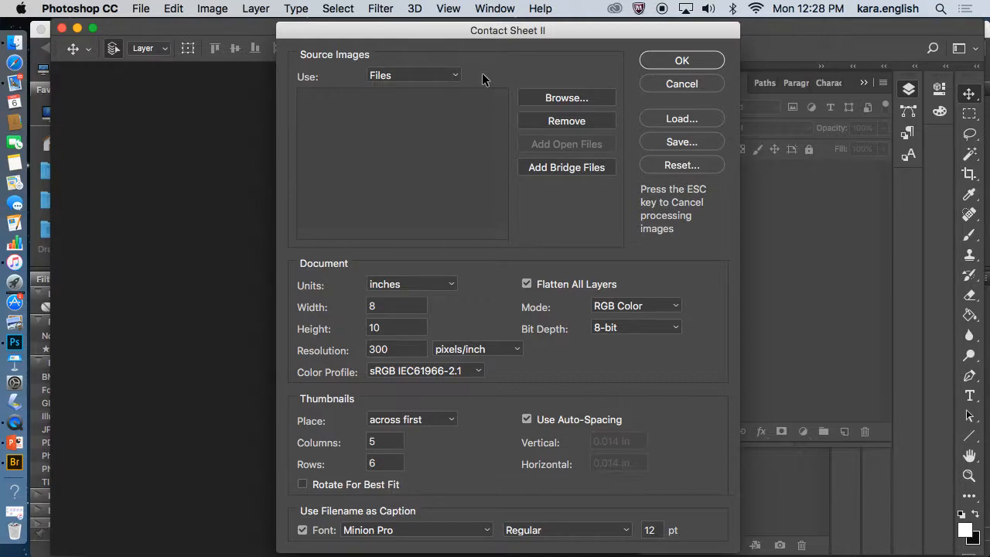
Browse for source files and go to the Pictures folder on the My Passport drive.
left_click(566, 98)
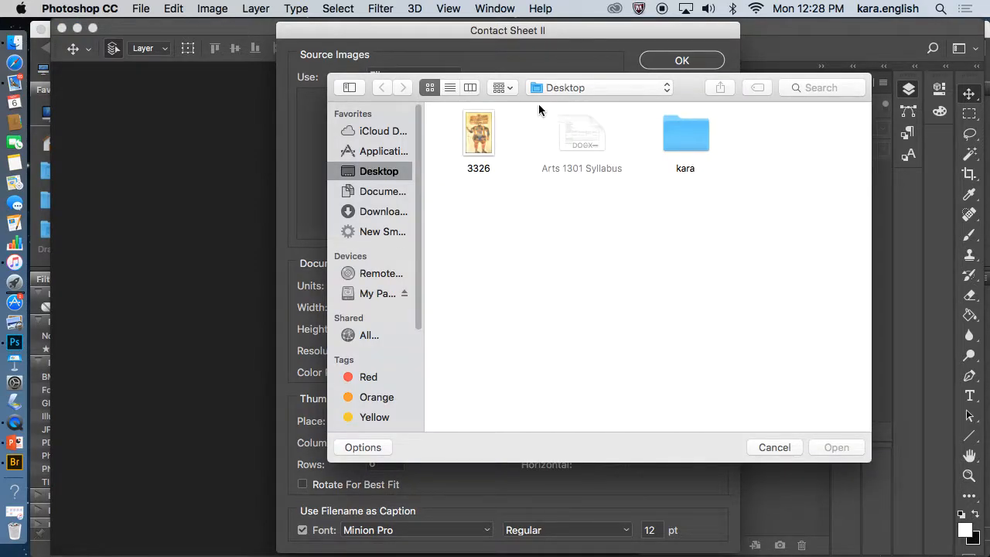
left_click_drag(420, 276, 422, 309)
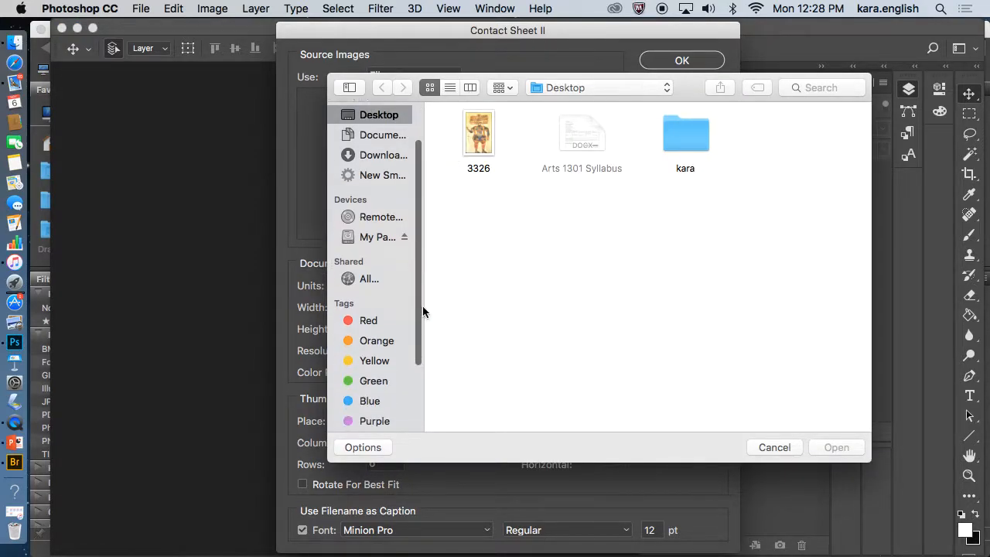
left_click(371, 239)
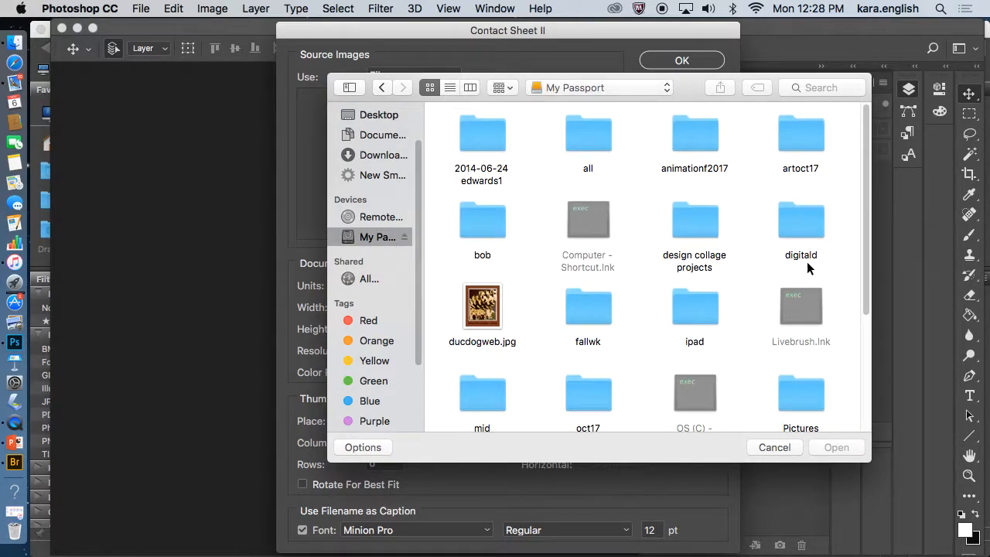
left_click_drag(863, 210, 840, 277)
double_click(808, 274)
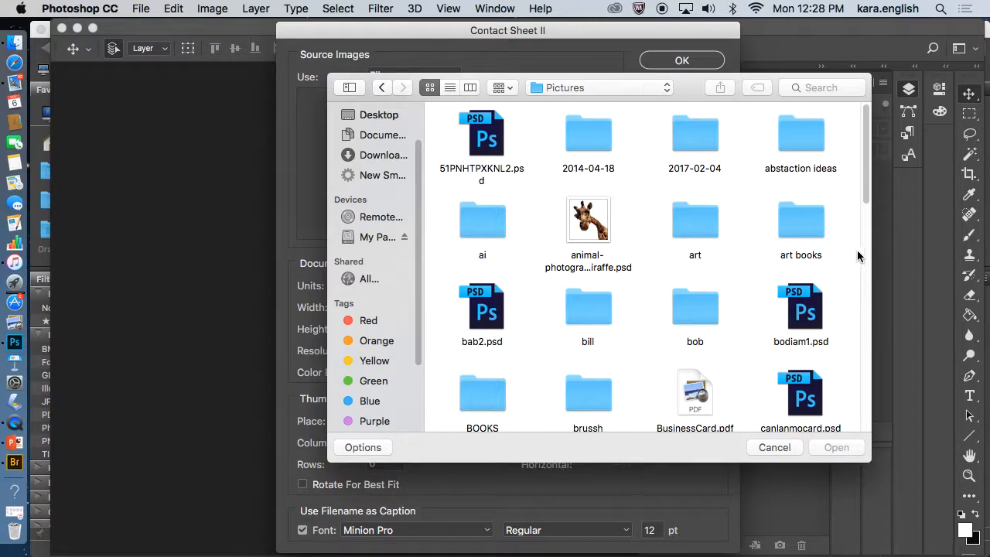
Open the photo folder and its wktvlweb subfolder in the file browser.
left_click_drag(863, 199, 878, 424)
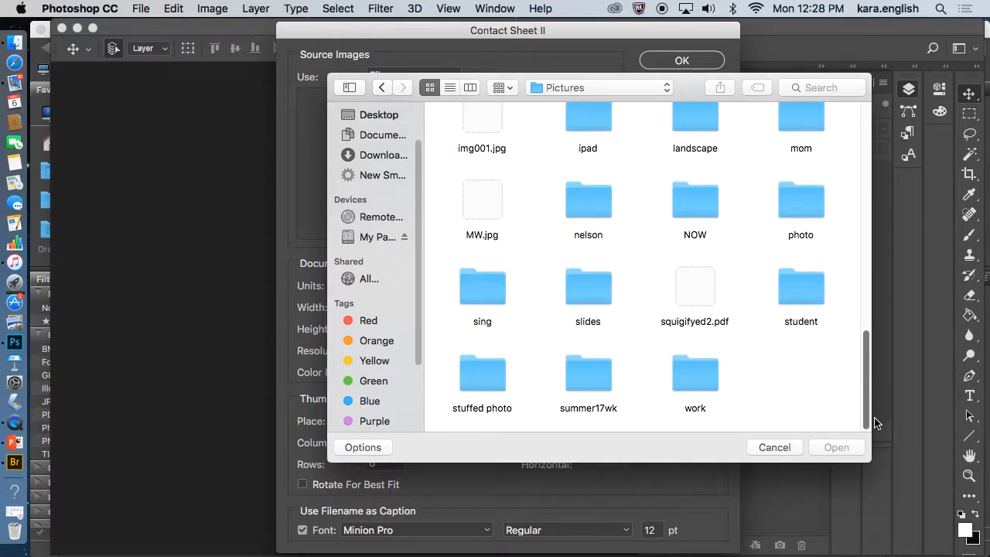
double_click(804, 211)
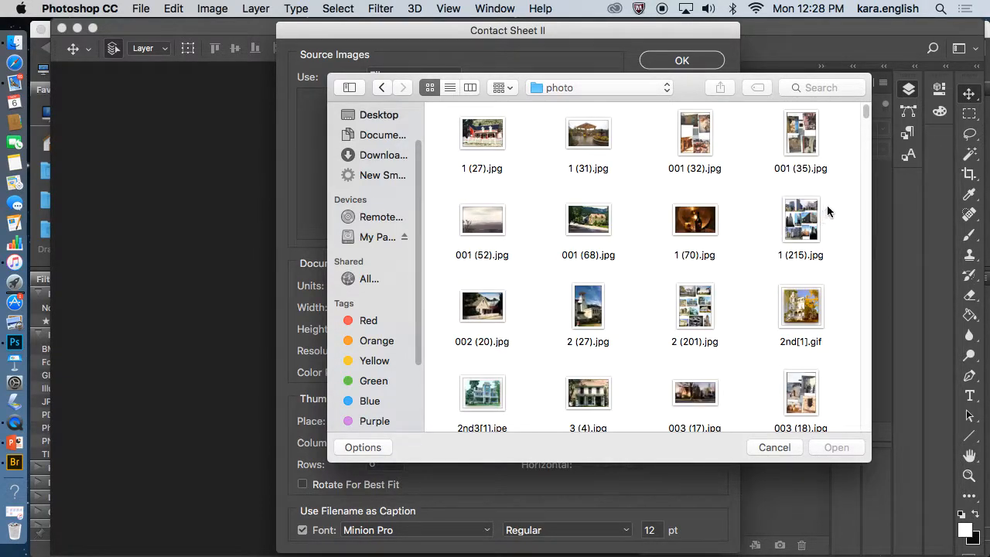
left_click_drag(865, 114, 866, 426)
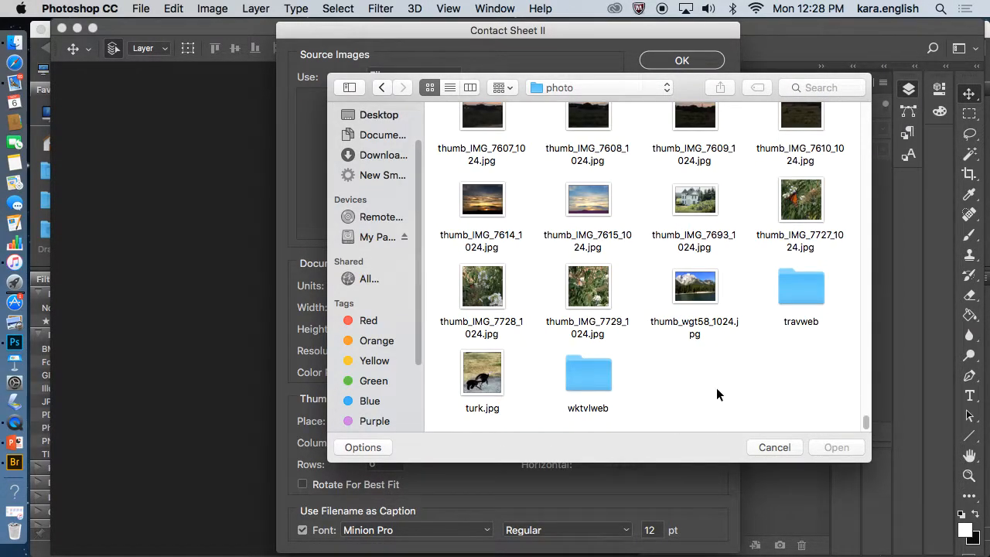
double_click(597, 379)
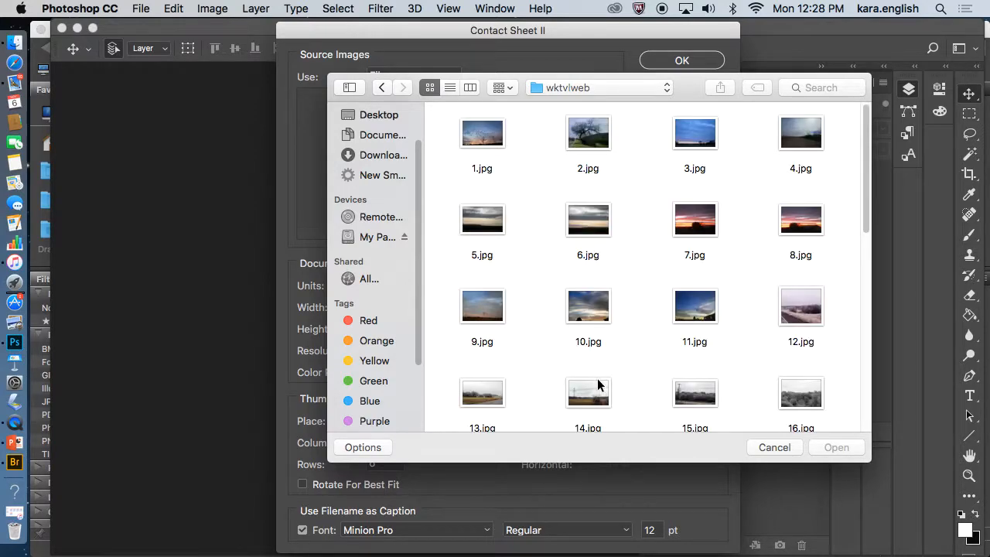
Add the images from 1.jpg through 41.jpg as source files and generate the contact sheet.
left_click_drag(866, 175, 903, 135)
left_click(479, 140)
left_click_drag(866, 186, 867, 417)
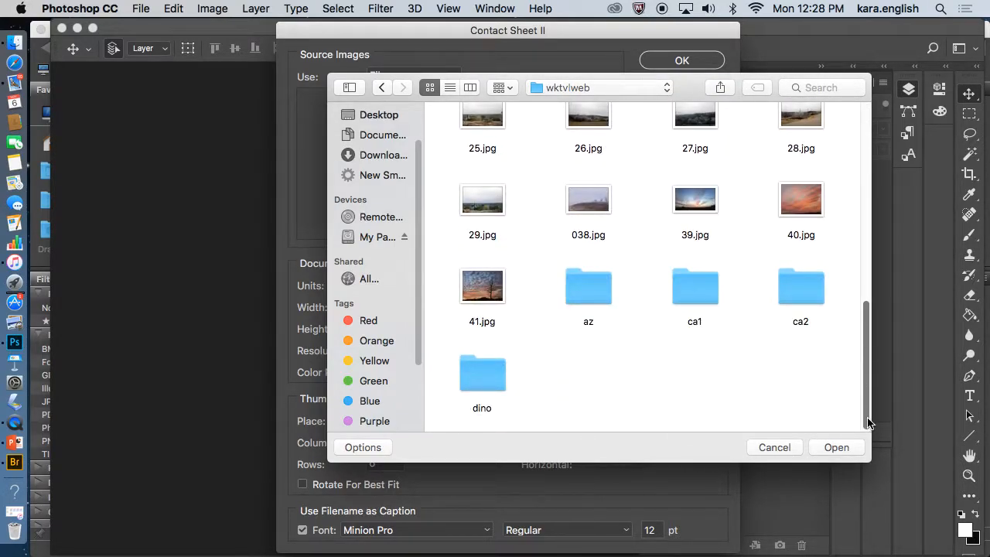
left_click(473, 291)
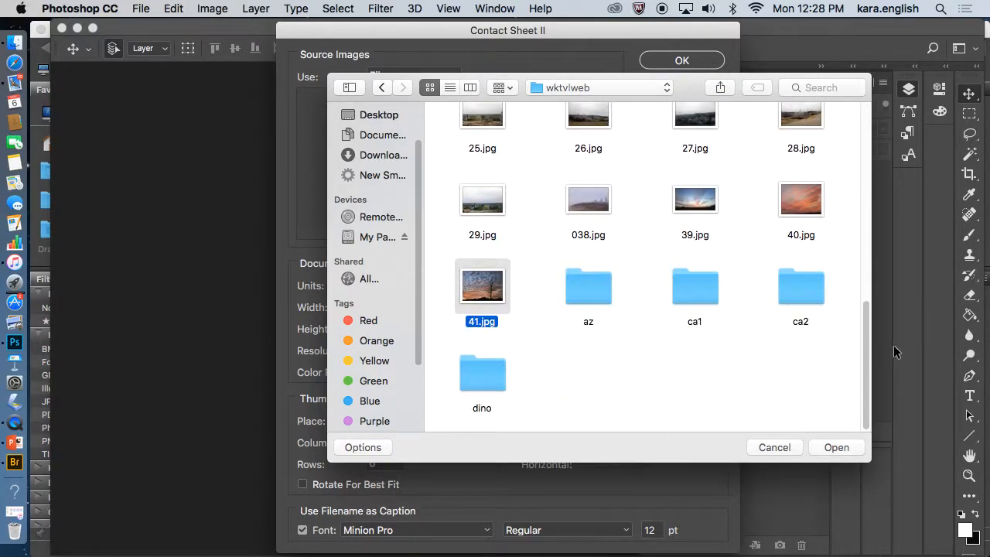
scroll(865, 349, "up", 1)
left_click_drag(842, 265, 432, 46)
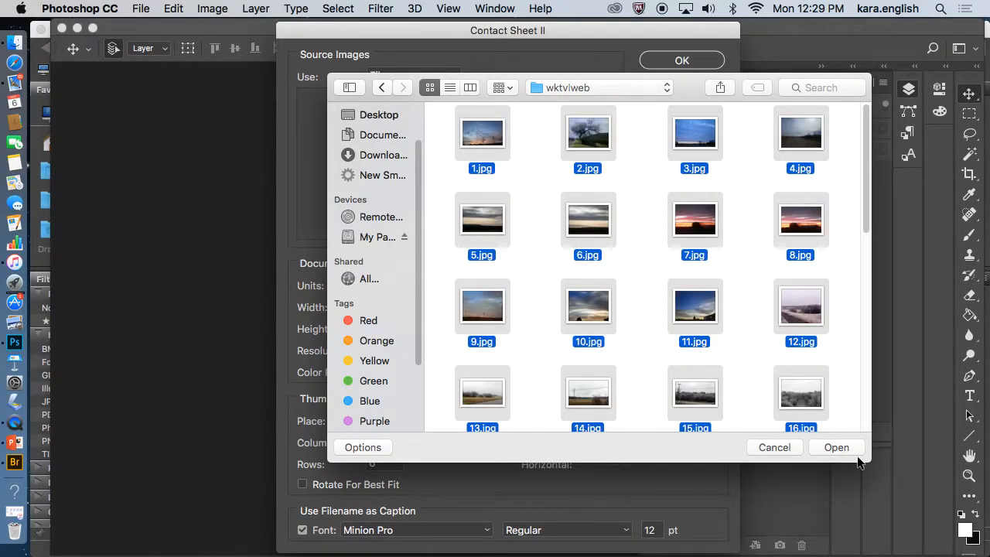
left_click(836, 447)
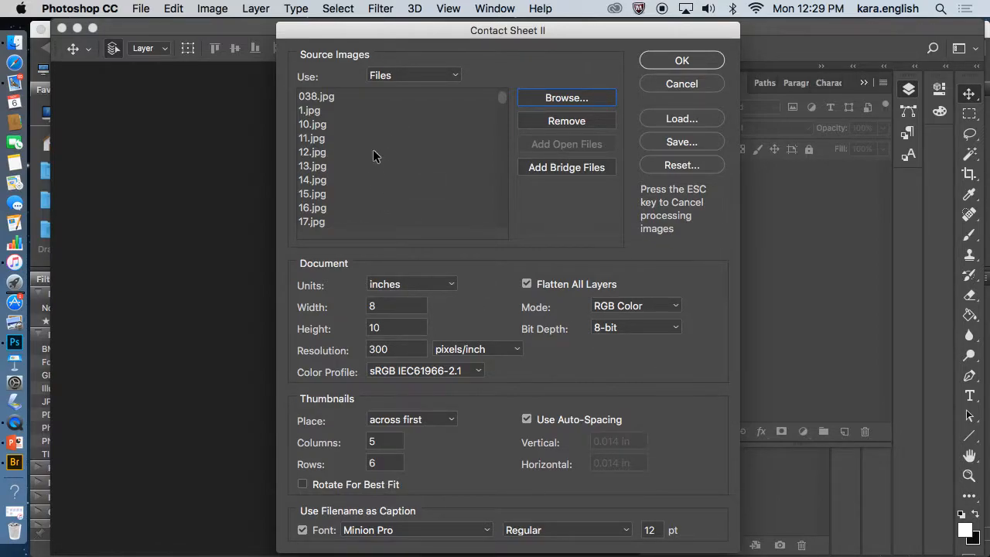
left_click(706, 59)
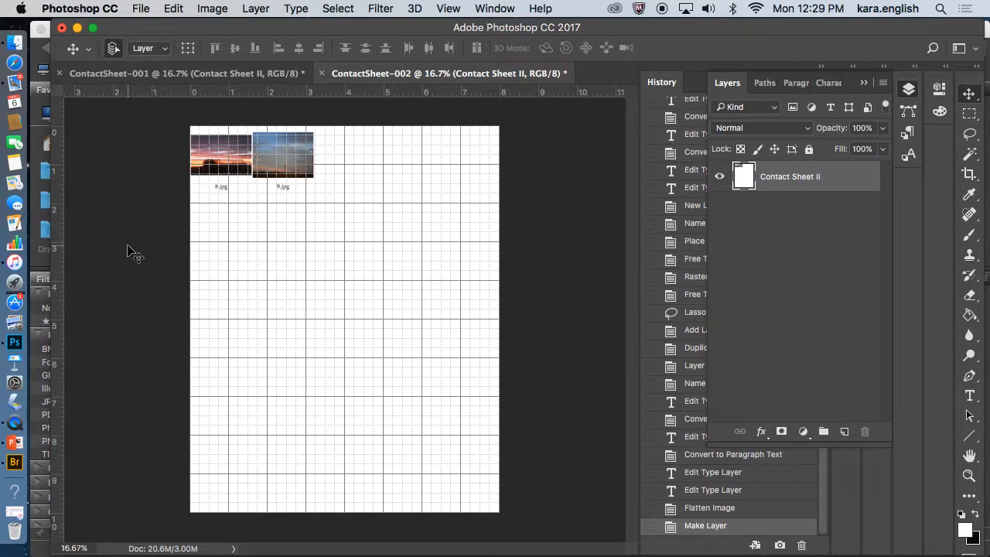
Quit QuickTime Player and name the screen recording "Bridge and Contact Sheet in Photoshop" for saving to the Desktop.
right_click(18, 428)
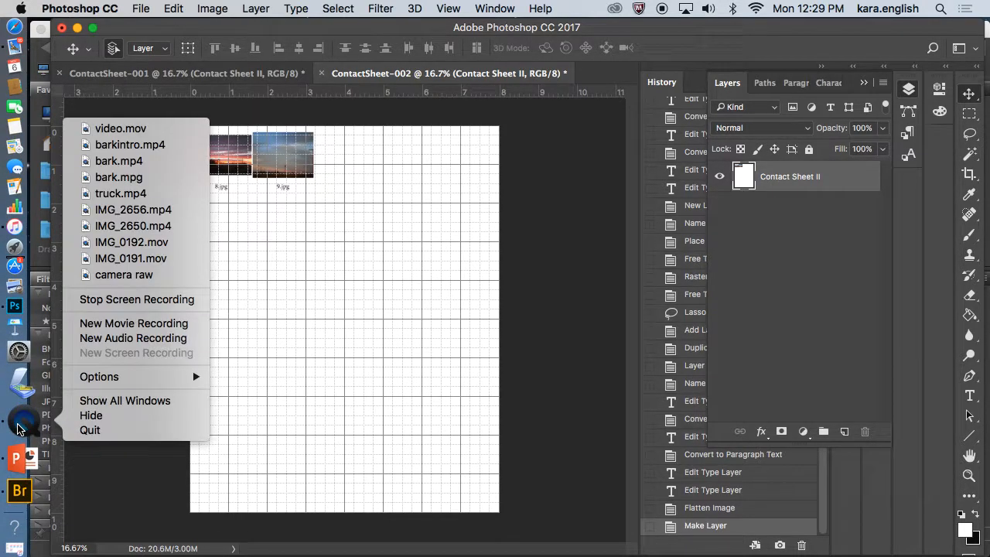
left_click(89, 432)
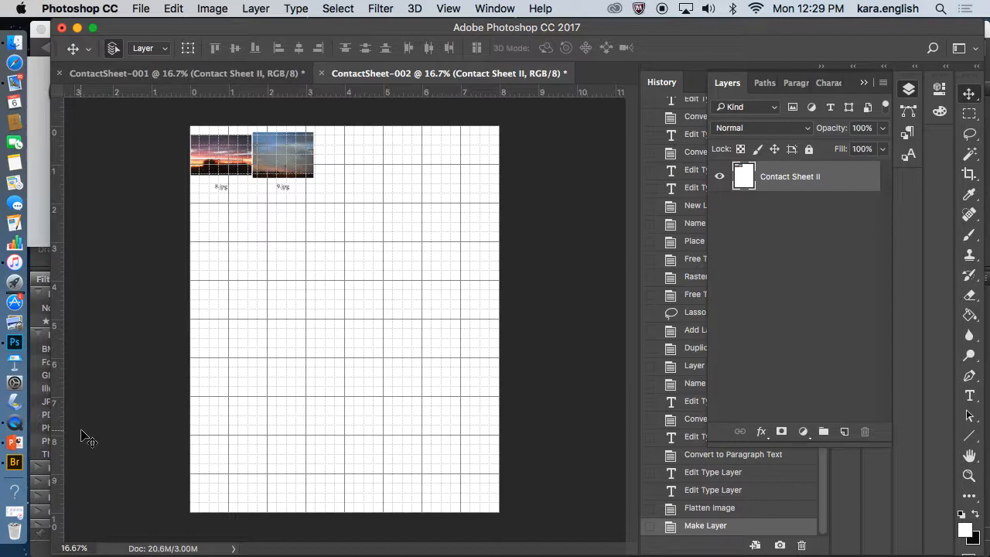
left_click(28, 430)
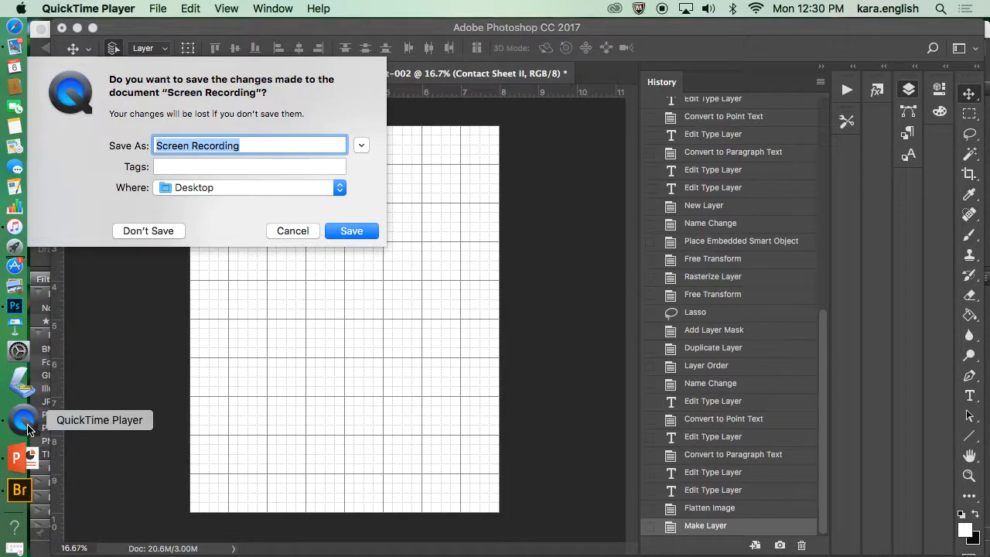
type("Bridge and Co")
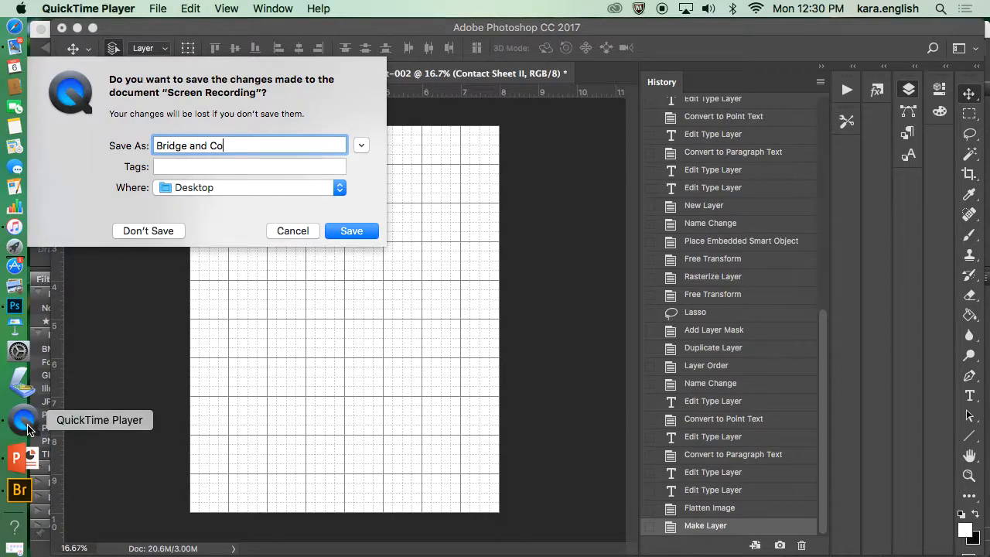
type("ntact Sheet in Photoshop")
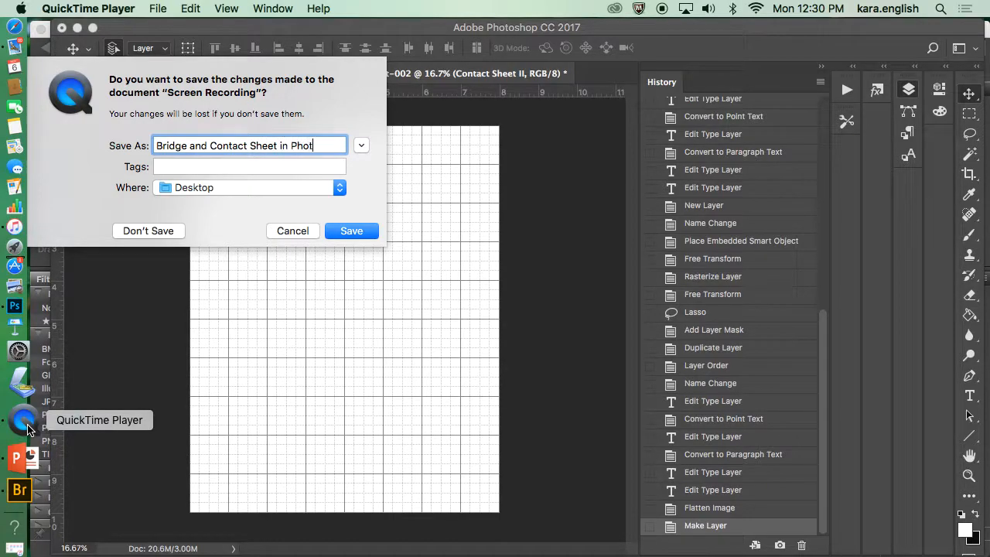